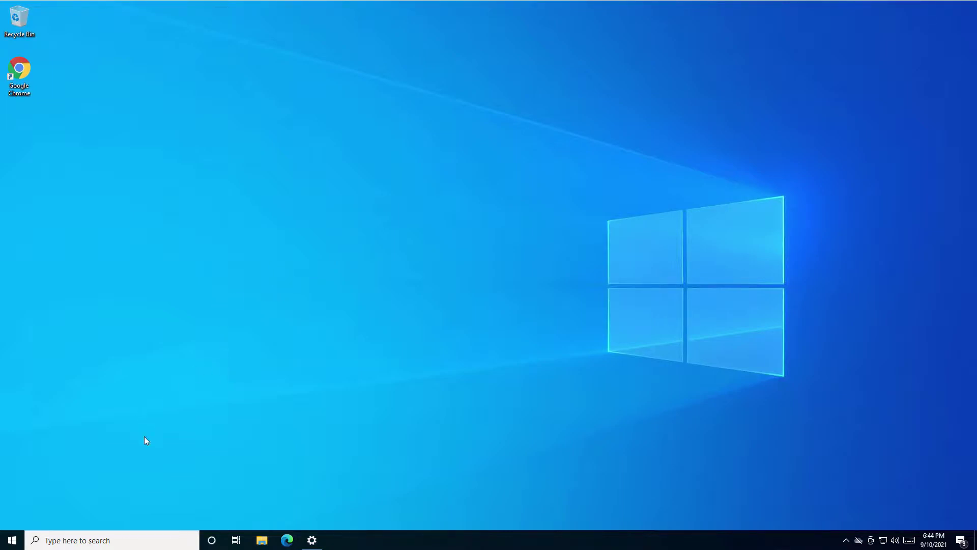
Step: Launch the Local Group Policy Editor by running gpedit.msc from the Run box
right_click(12, 542)
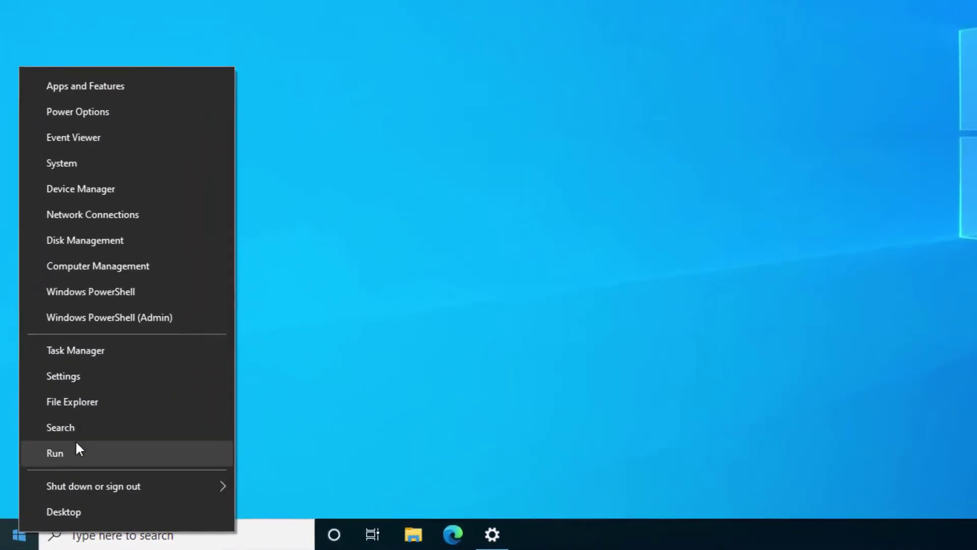
left_click(78, 452)
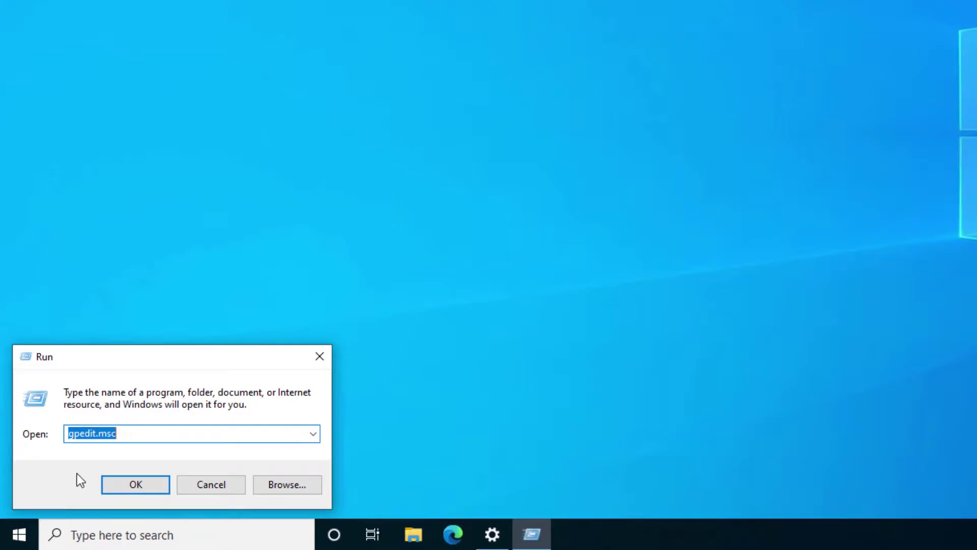
left_click(130, 433)
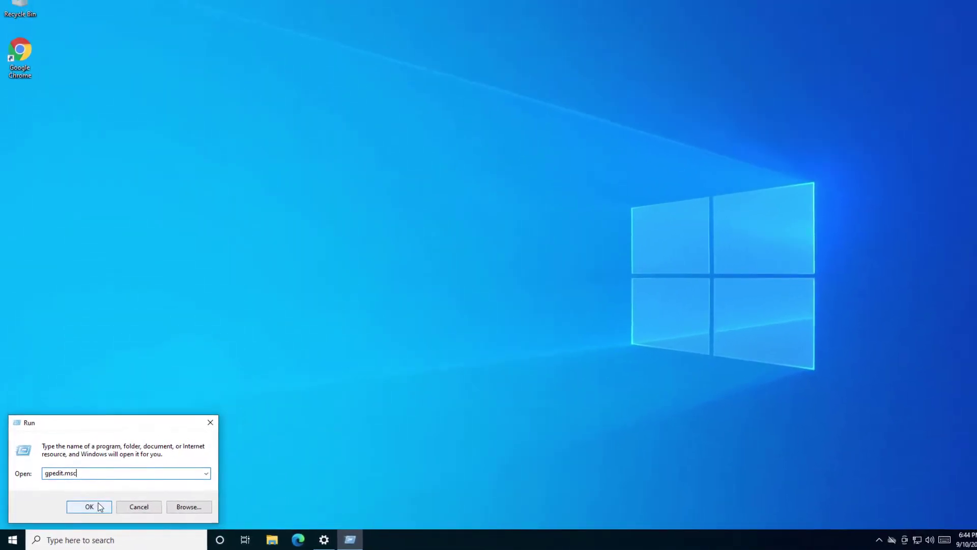
left_click(135, 484)
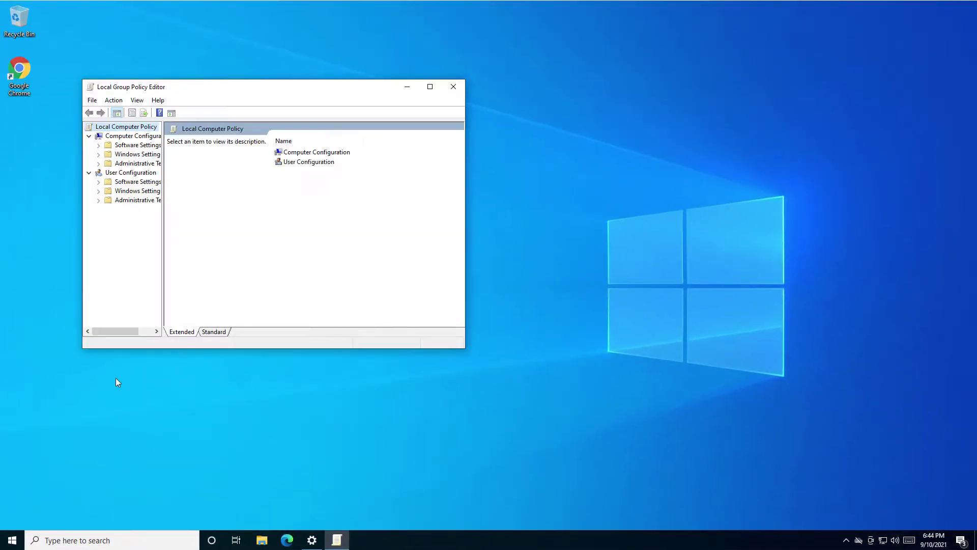
Step: Open a second Group Policy Editor via a Start search for 'group', then close that duplicate
left_click(13, 541)
type("gro")
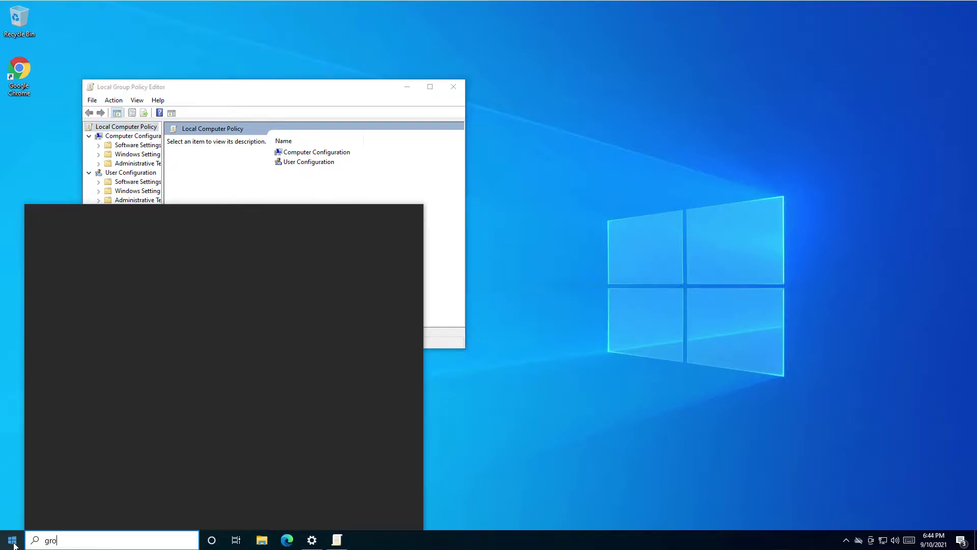
type("up")
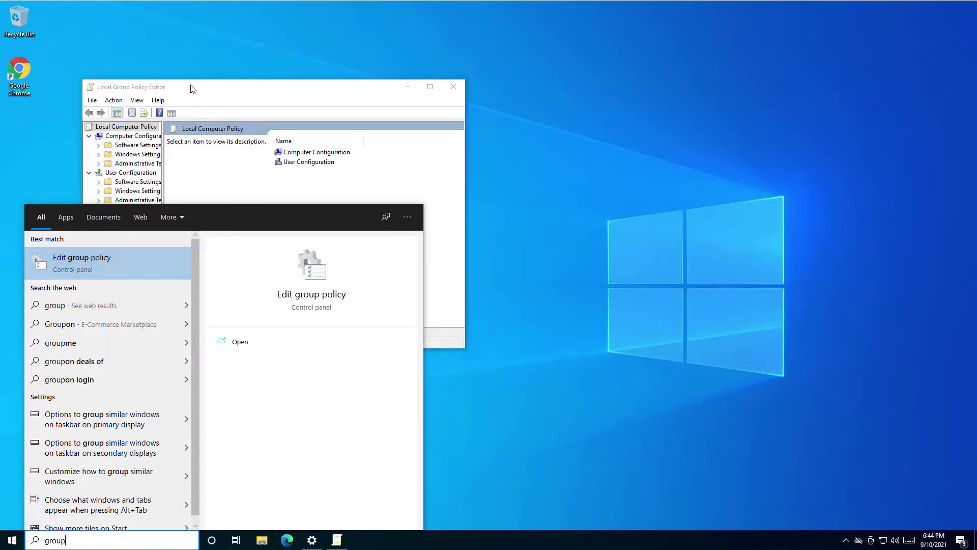
left_click(77, 261)
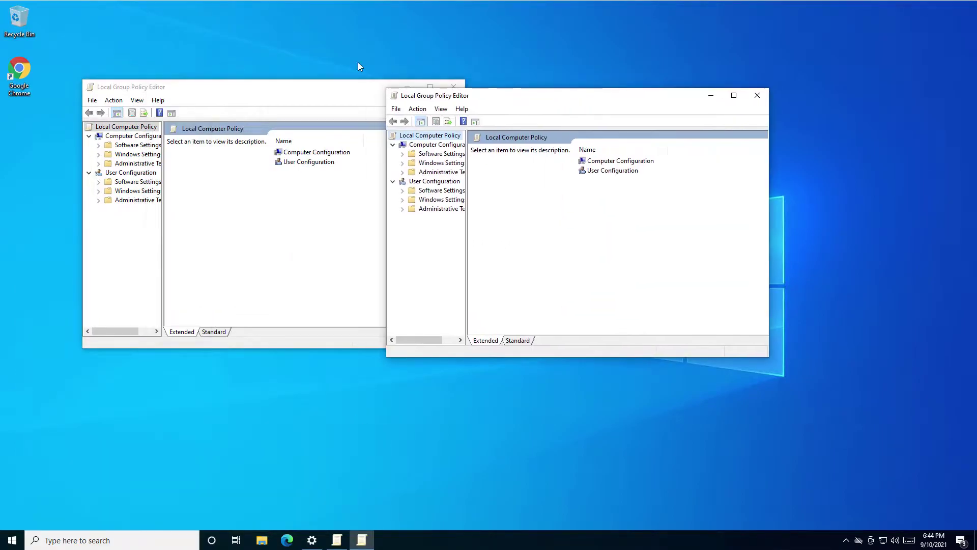
left_click(757, 95)
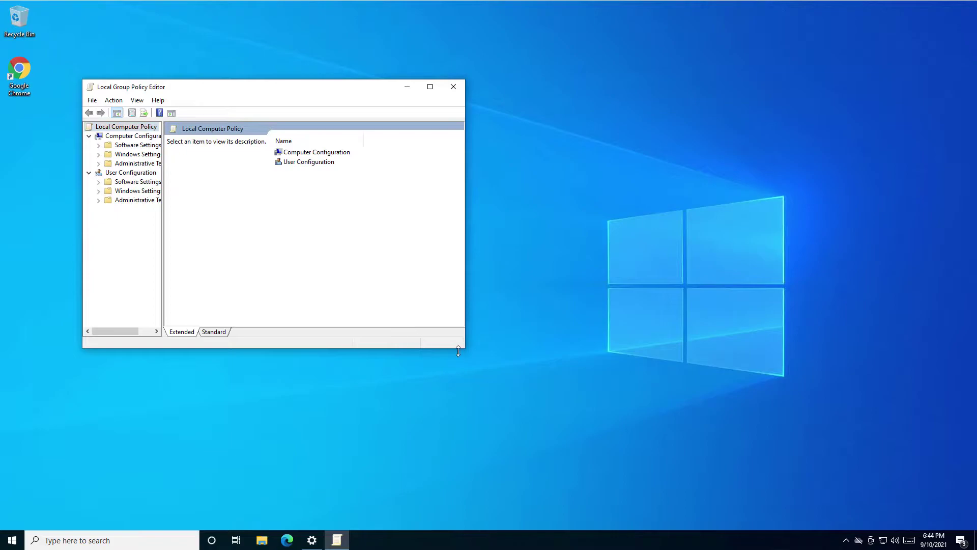
Step: Enlarge the Group Policy Editor window, move it up and widen the tree pane
left_click_drag(464, 348, 737, 508)
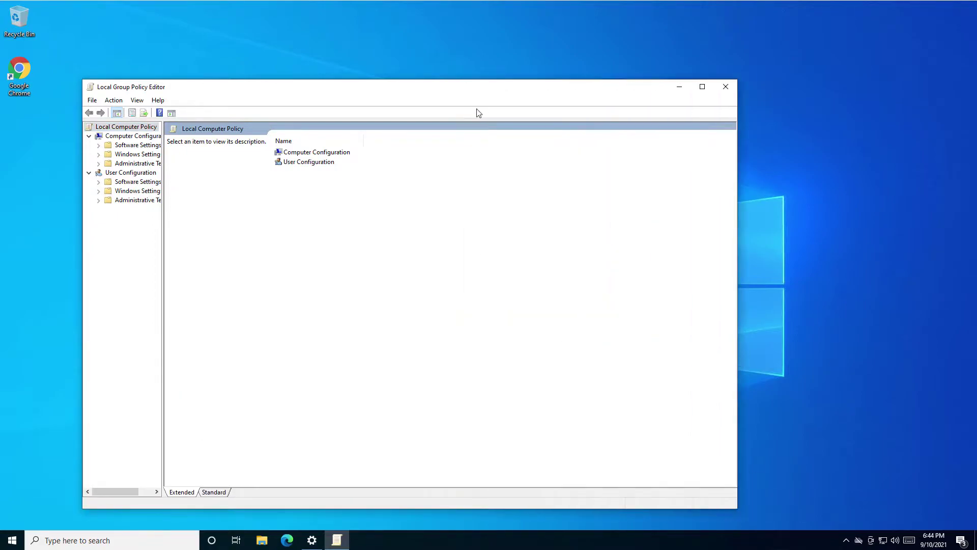
left_click_drag(486, 90, 547, 40)
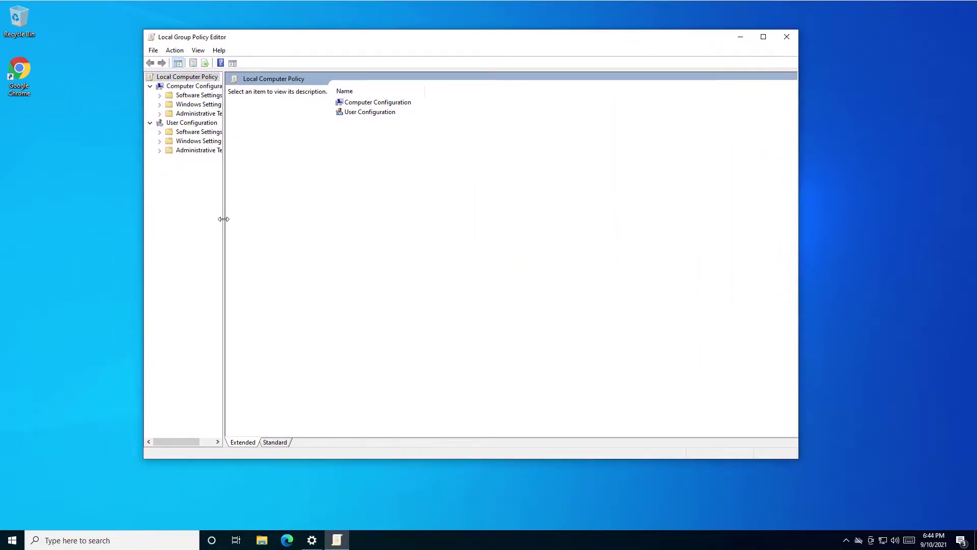
left_click_drag(224, 218, 331, 217)
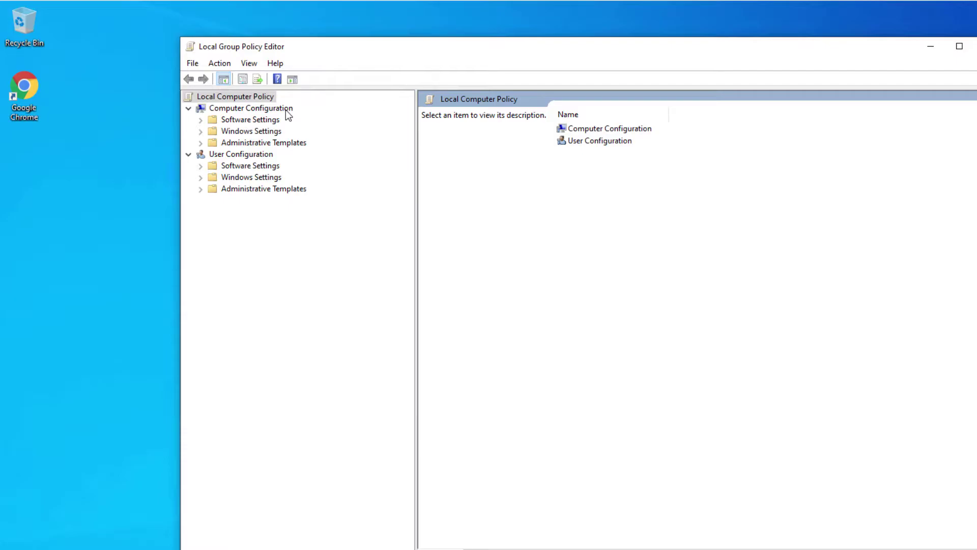
Step: Expand Administrative Templates > Windows Components and select the Find My Device folder
left_click(239, 143)
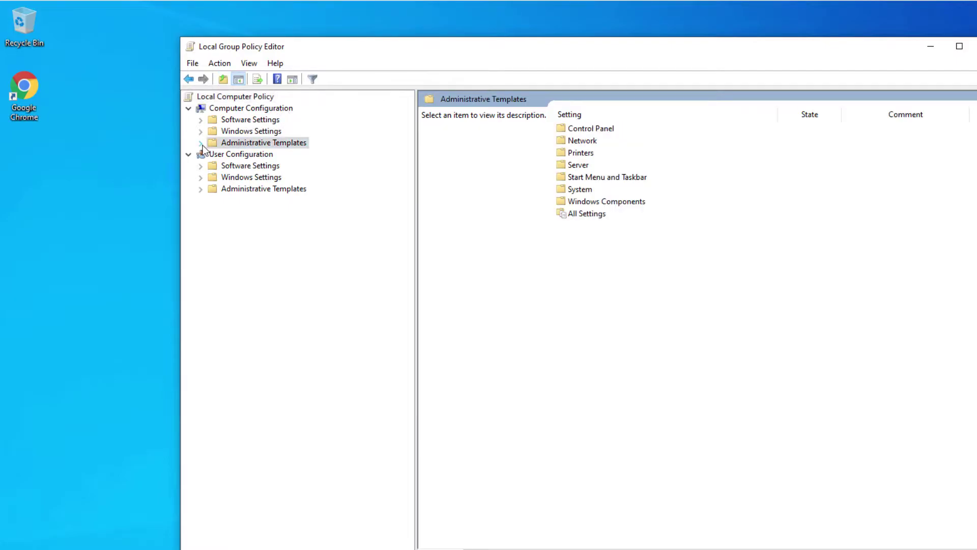
left_click(202, 144)
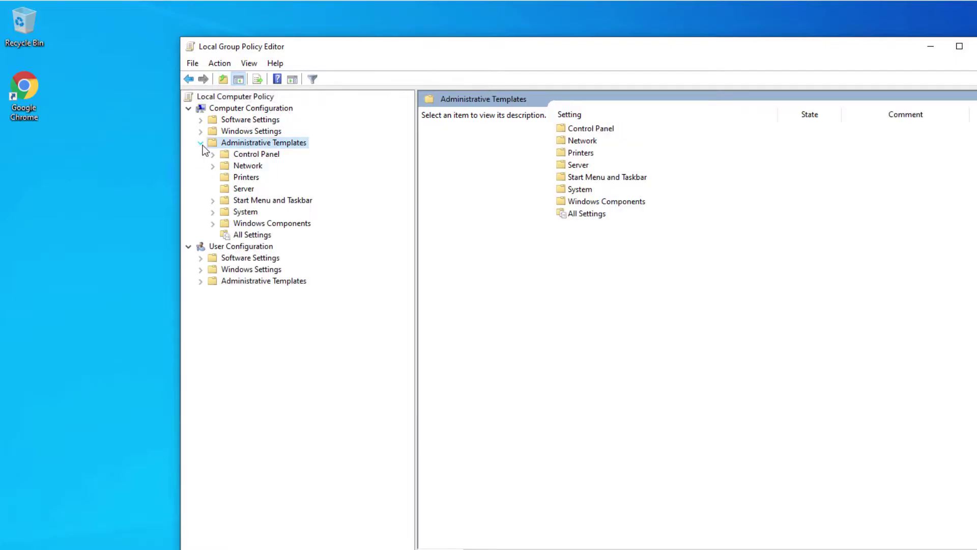
left_click(239, 225)
left_click(213, 223)
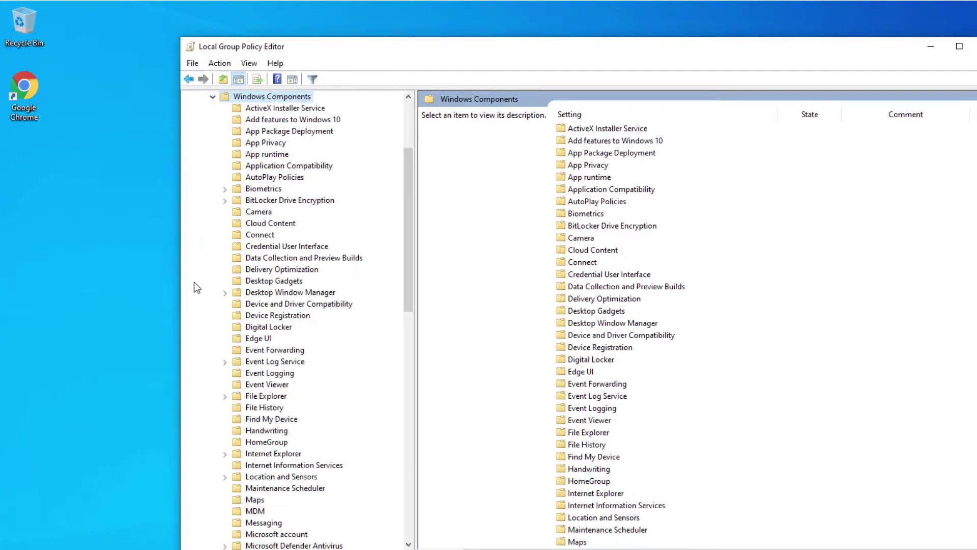
scroll(250, 270, "down", 1)
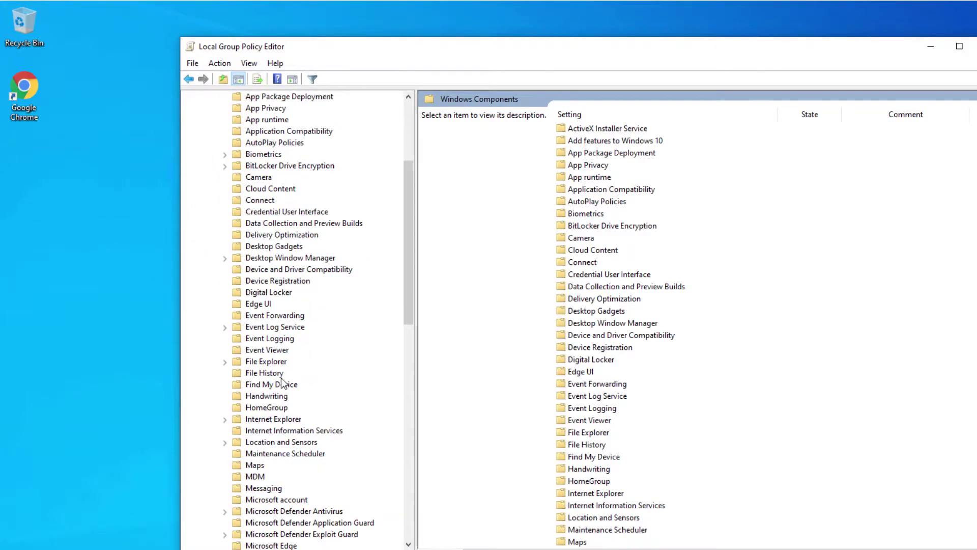
left_click(257, 387)
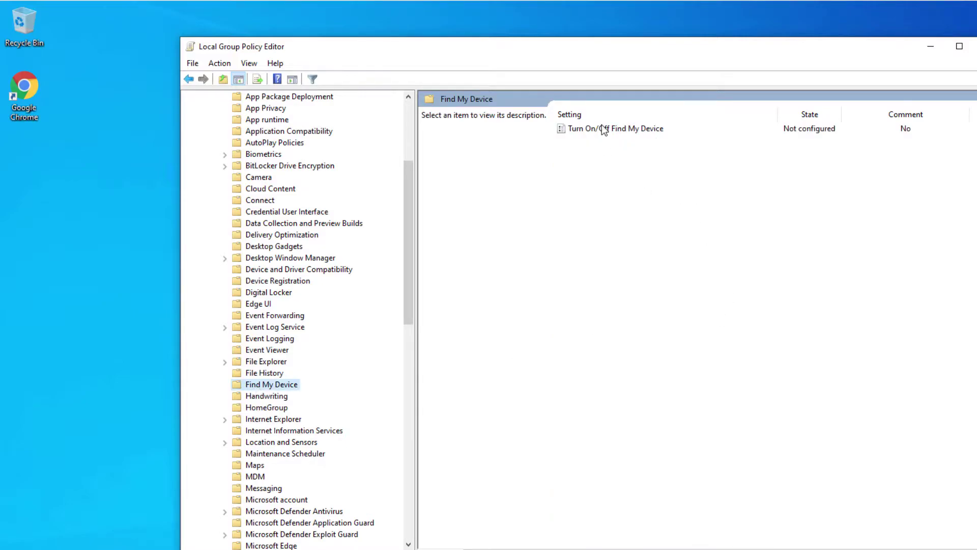
Step: Open the Turn On/Off Find My Device policy and select Disabled
left_click(605, 130)
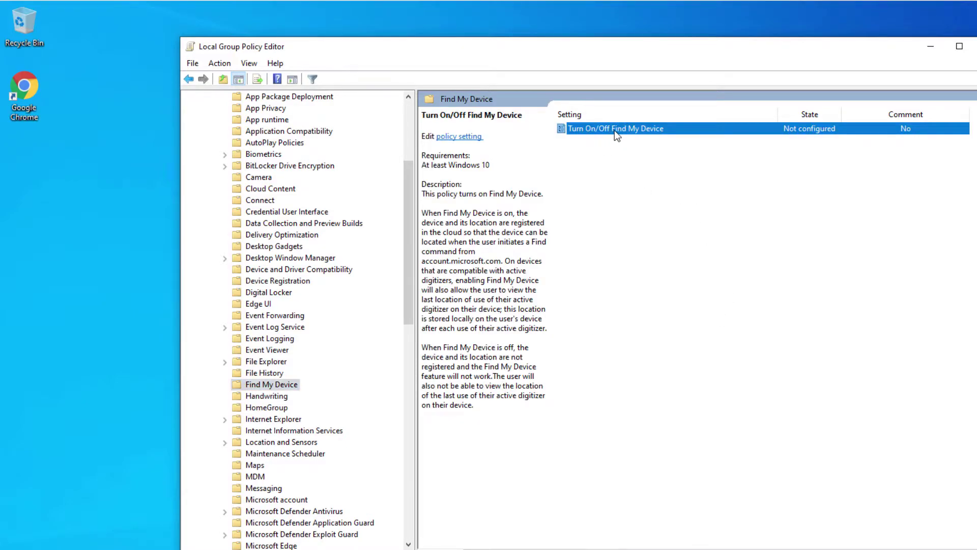
double_click(615, 129)
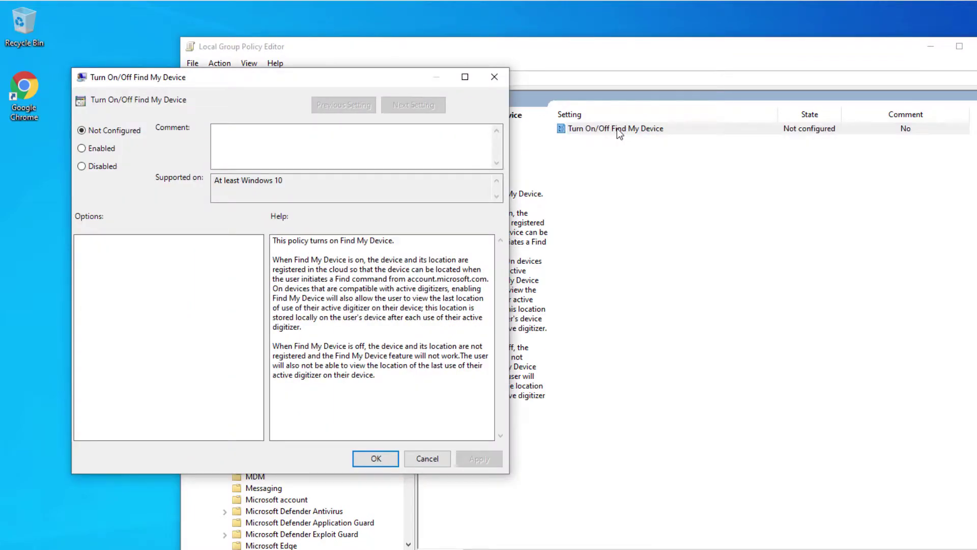
left_click_drag(265, 85, 887, 137)
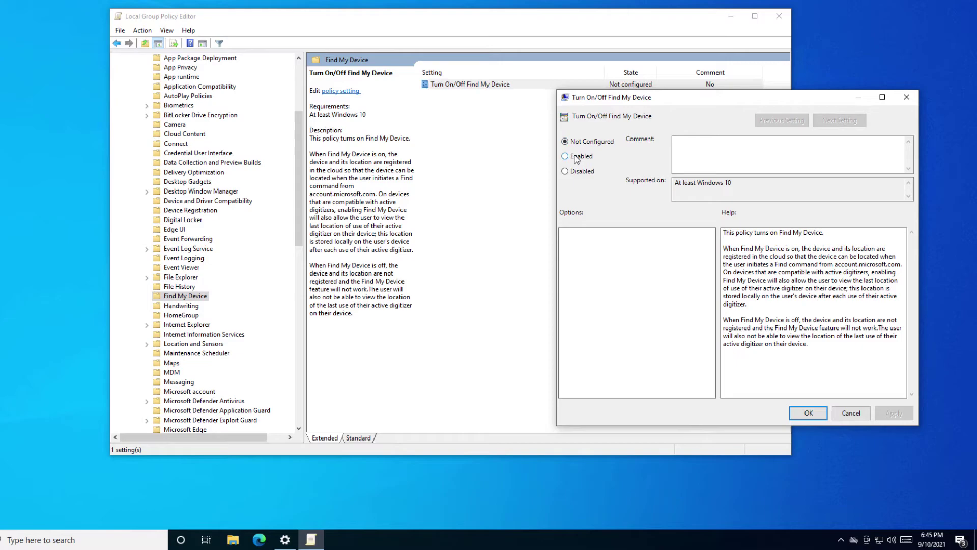
left_click(564, 157)
left_click_drag(721, 97, 706, 148)
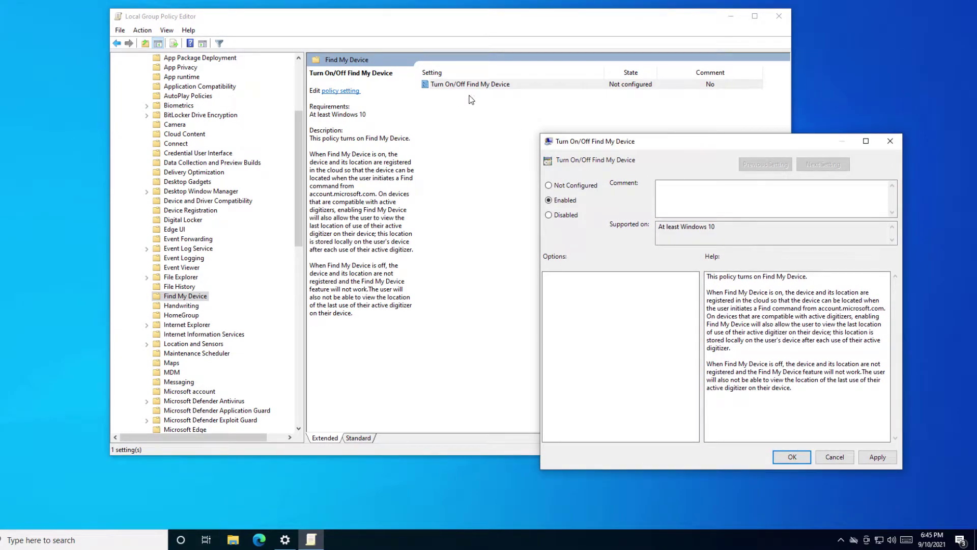
left_click(551, 216)
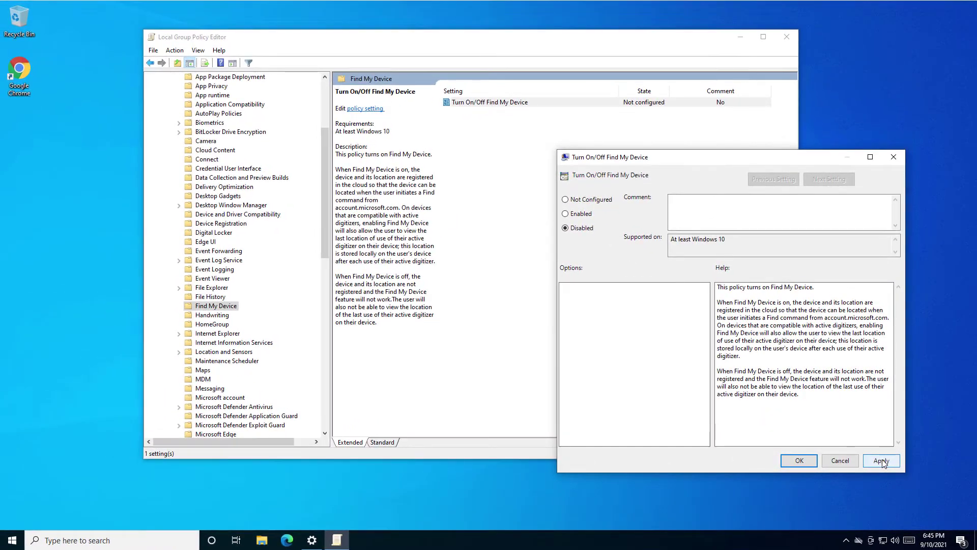
Step: Apply the Disabled setting, then close the policy dialog and the Group Policy Editor
left_click(882, 461)
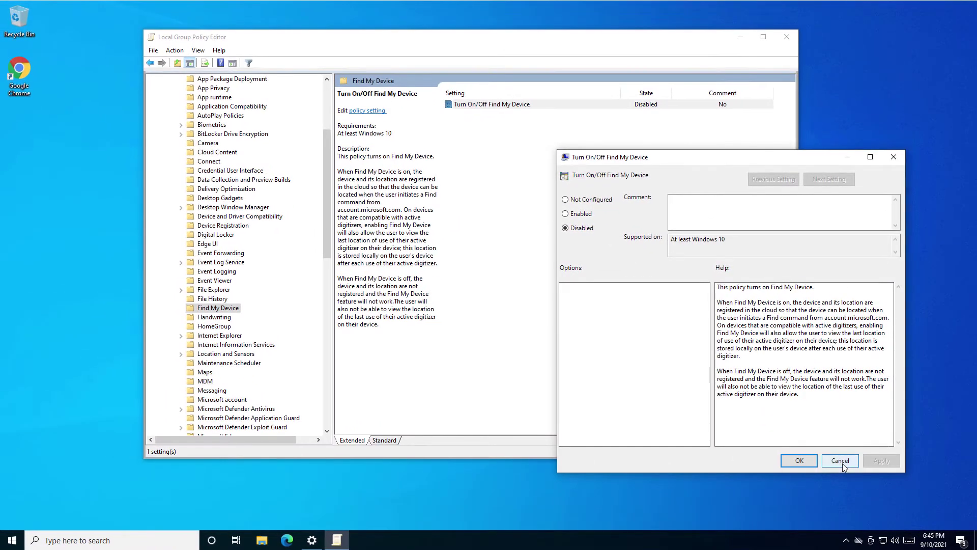
left_click(799, 461)
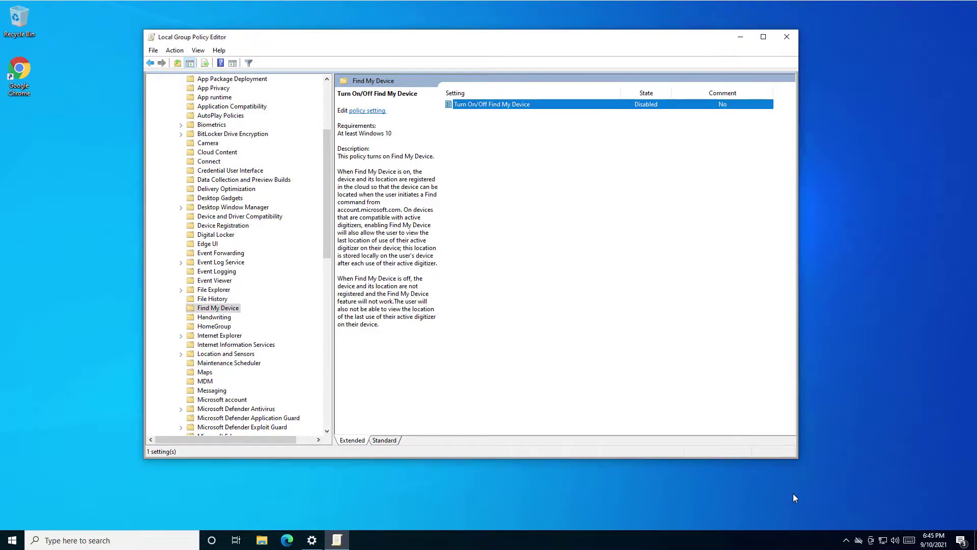
left_click(788, 40)
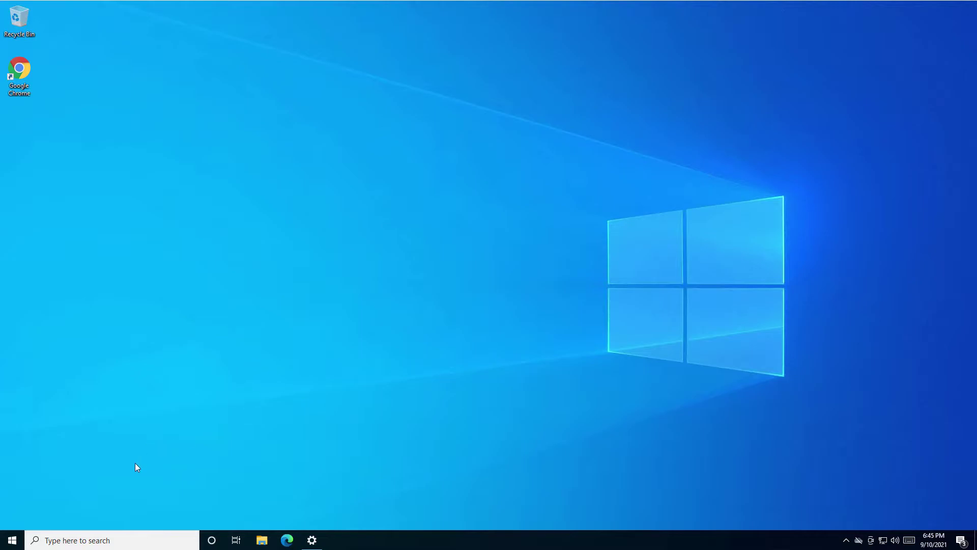
Step: Open the Run box from the Start button's quick-link menu
right_click(11, 539)
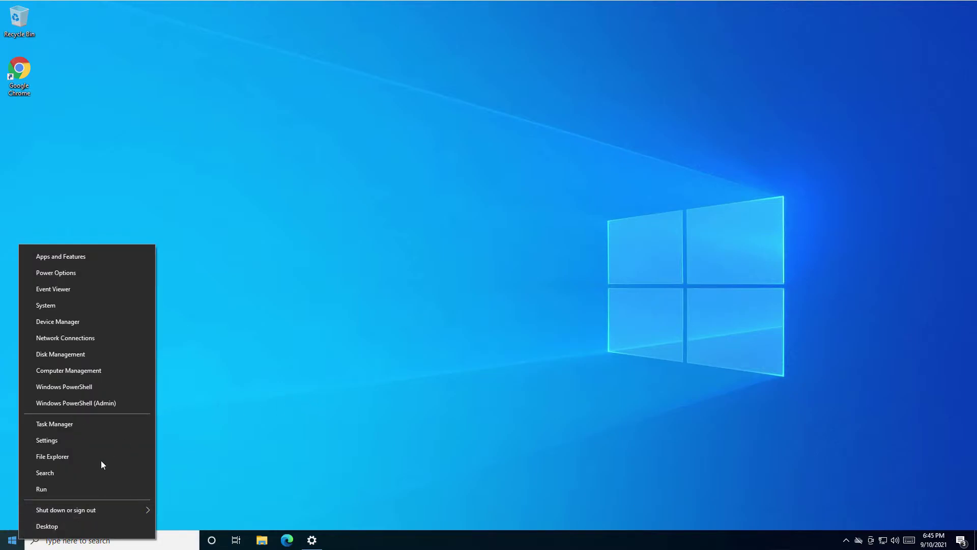
left_click(52, 490)
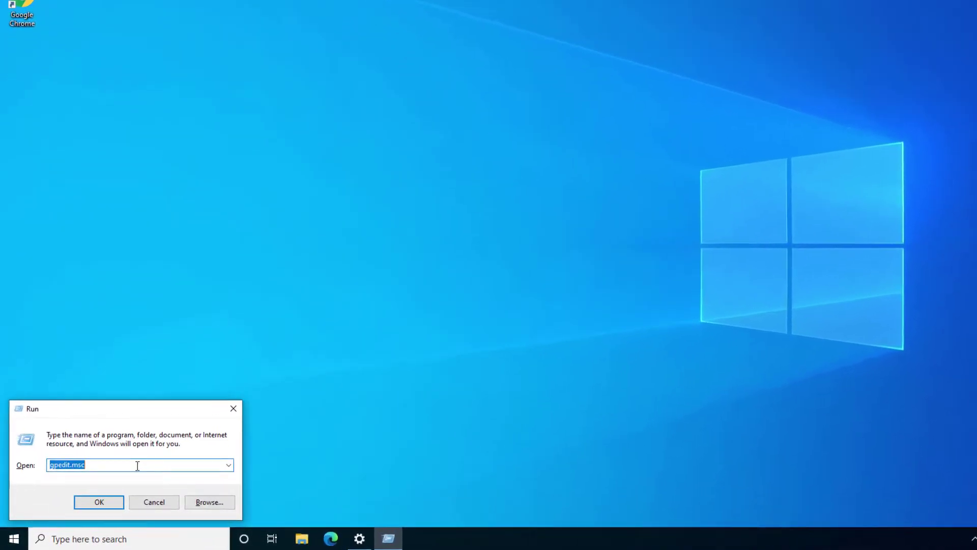
Step: Launch regedit and collapse the expanded Uninstall, WOW6432Node and SOFTWARE keys
type("regedit")
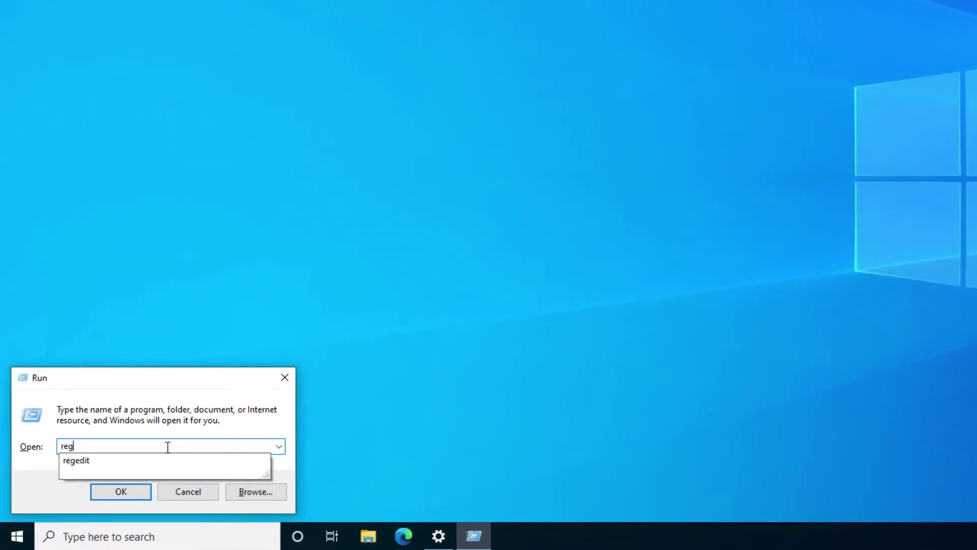
key("Return")
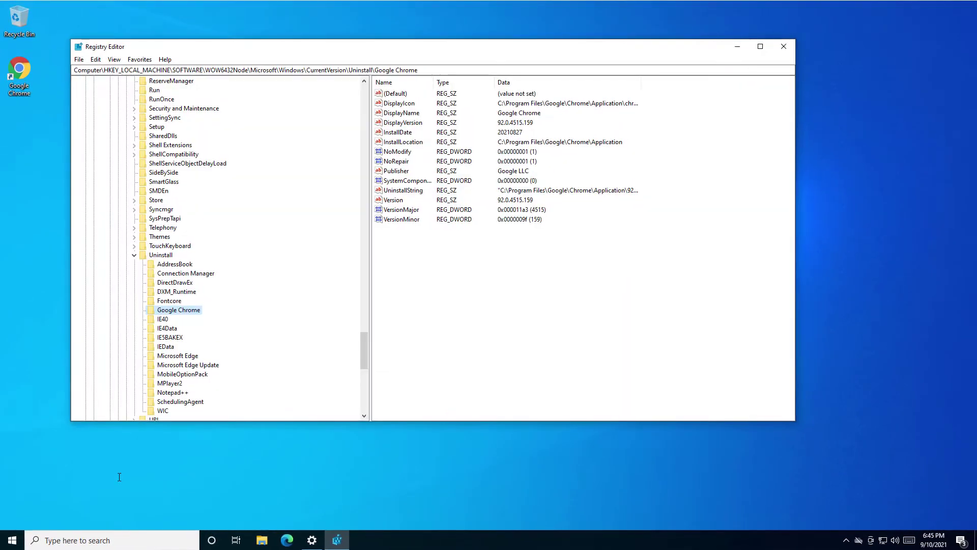
left_click(135, 255)
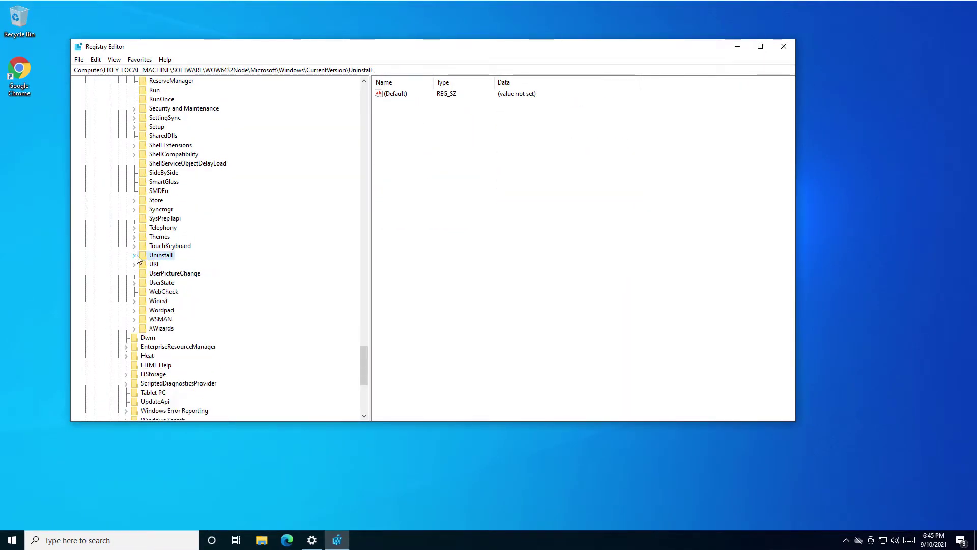
left_click_drag(360, 364, 370, 91)
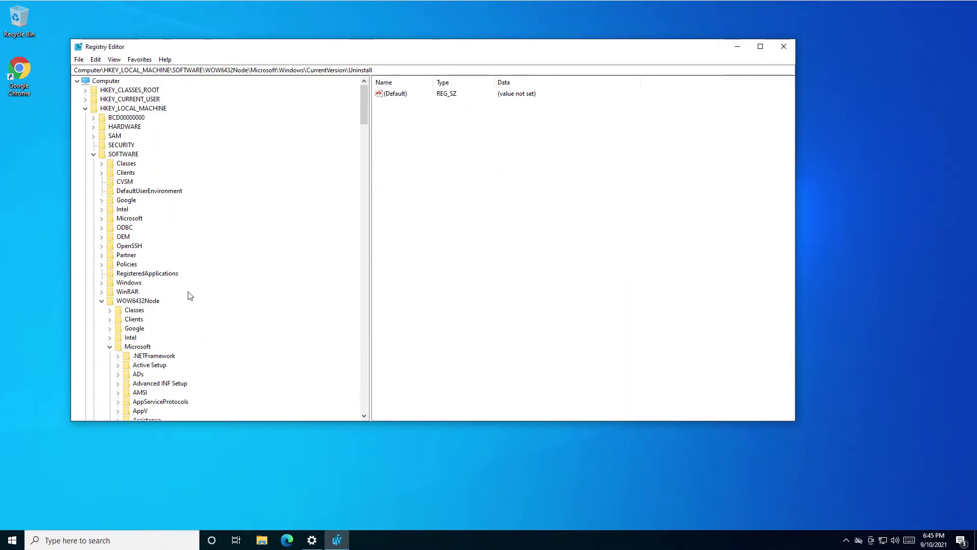
left_click(109, 347)
left_click(101, 301)
left_click(94, 154)
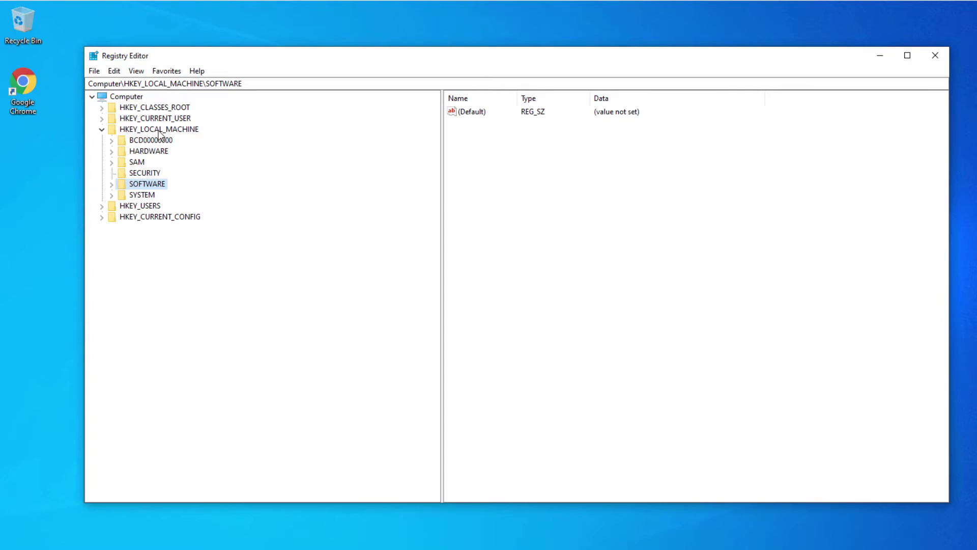
Step: Expand HKEY_LOCAL_MACHINE\SOFTWARE\Policies\Microsoft, inspect FindMyDevice, then reselect Microsoft
left_click(166, 131)
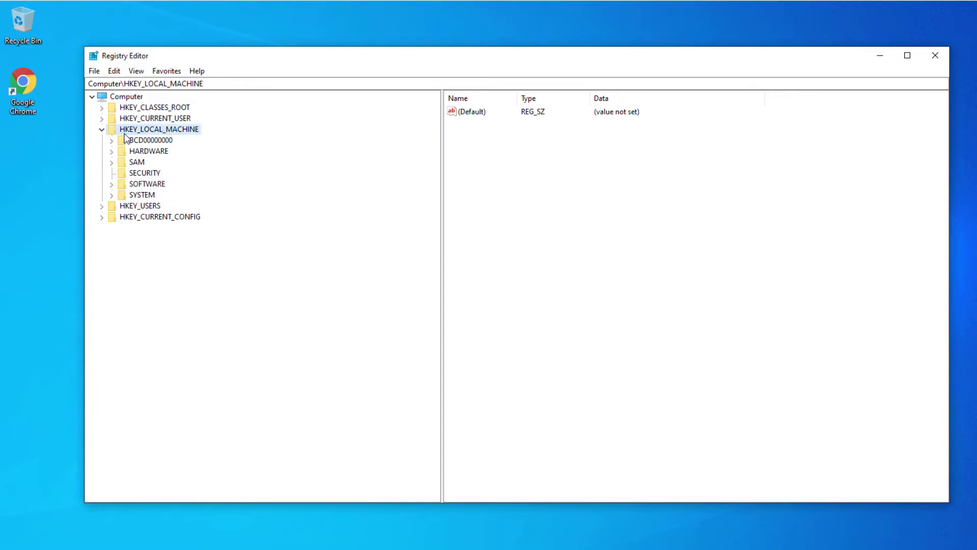
left_click(147, 184)
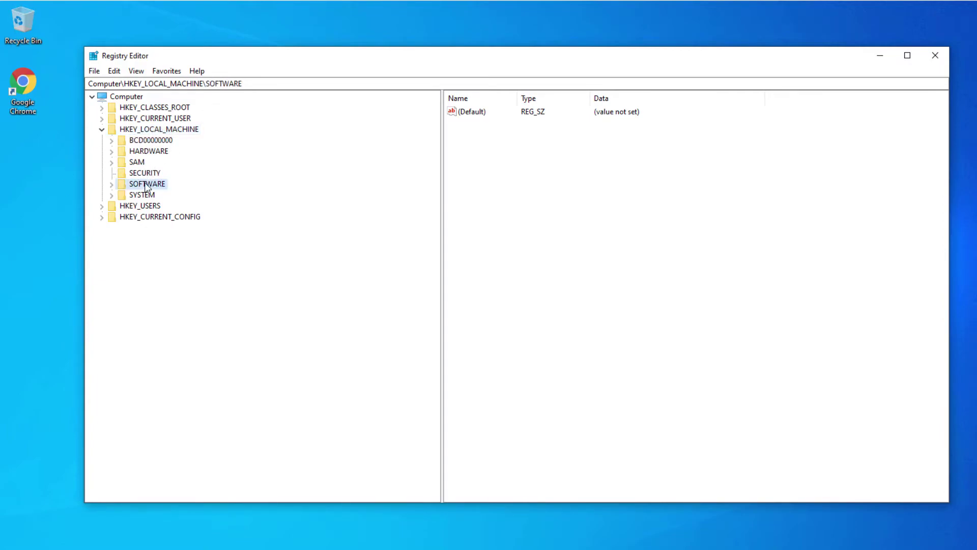
left_click(112, 185)
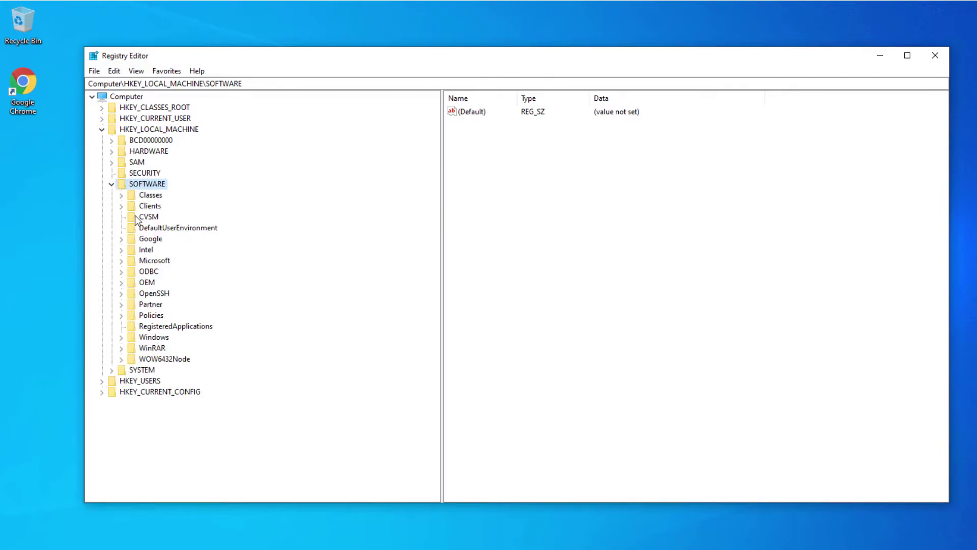
left_click(153, 315)
left_click(122, 316)
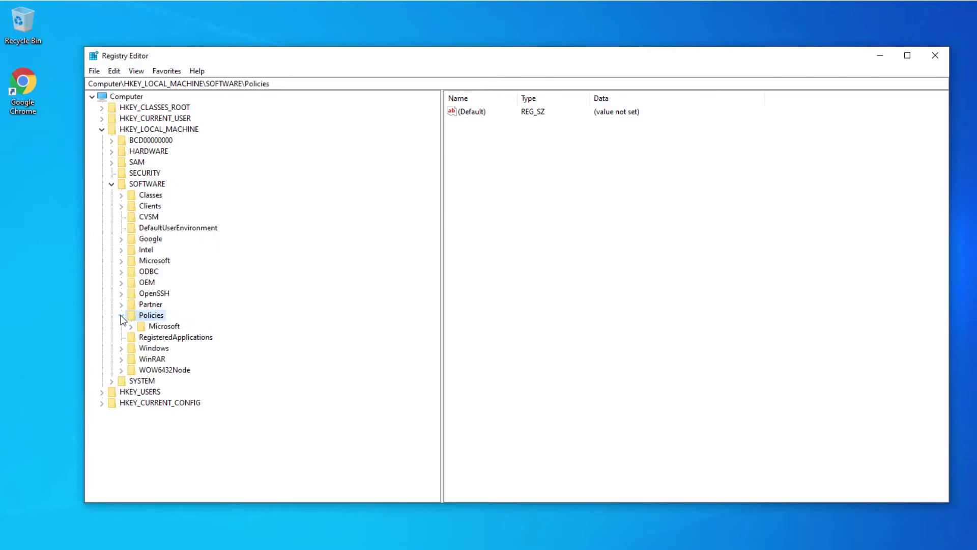
left_click(159, 327)
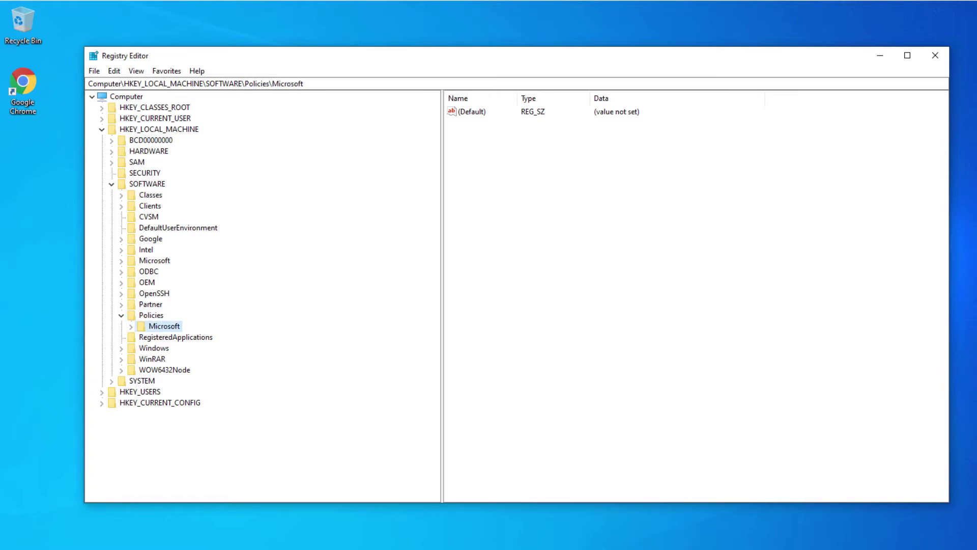
left_click(131, 326)
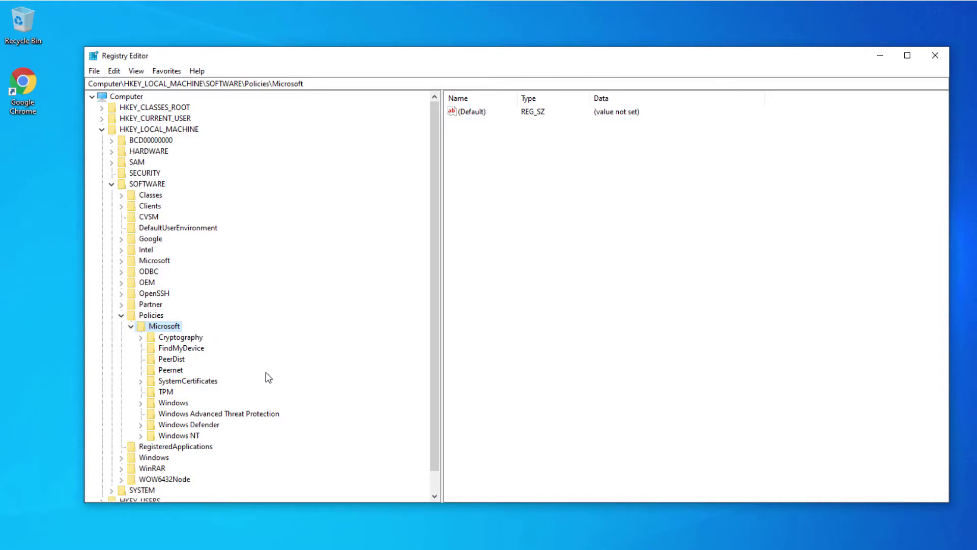
left_click(170, 350)
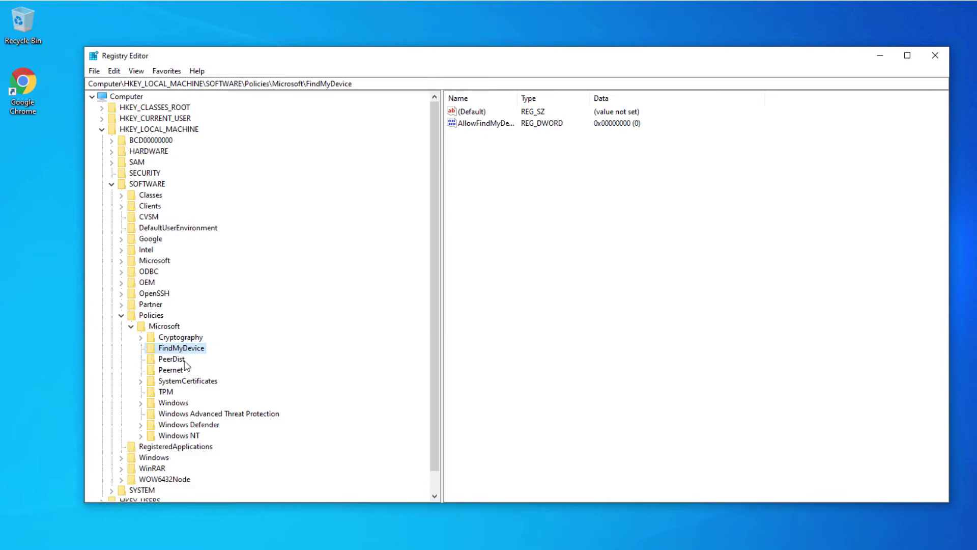
left_click(166, 329)
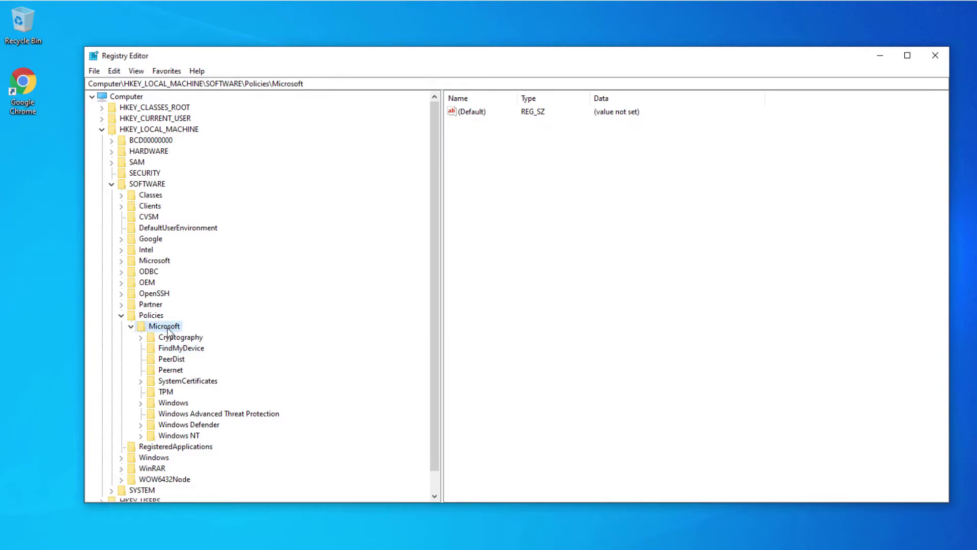
Step: Create a new subkey under Microsoft, keeping the default name New Key #1
right_click(168, 331)
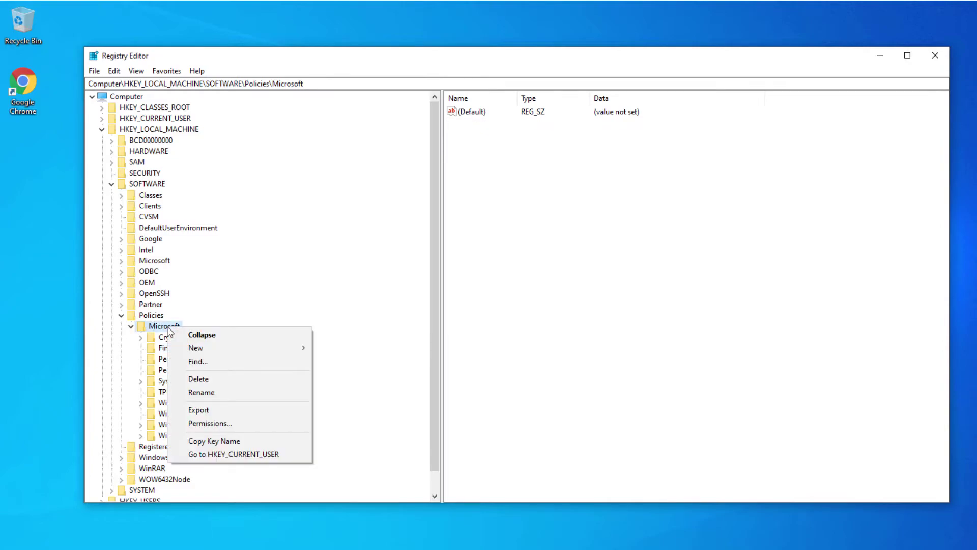
mouse_move(252, 352)
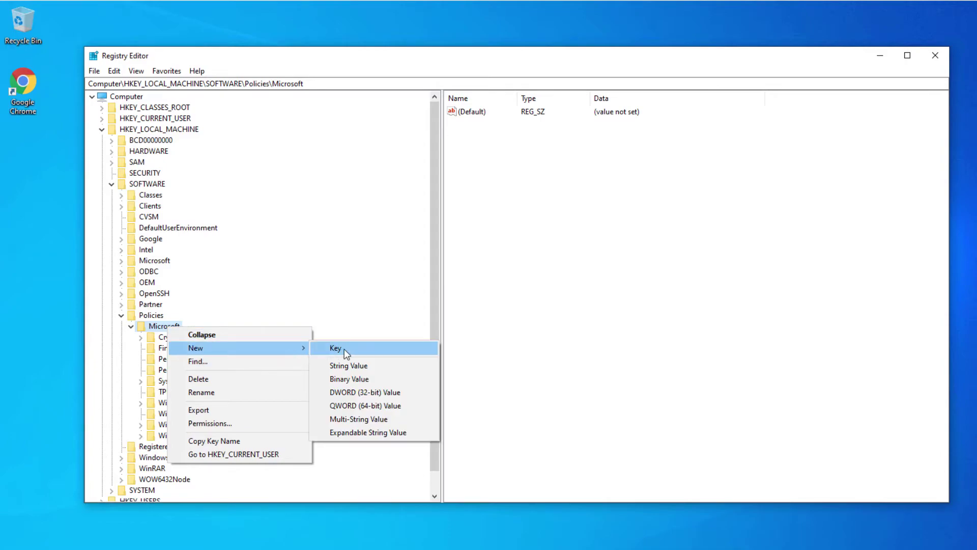
left_click(377, 349)
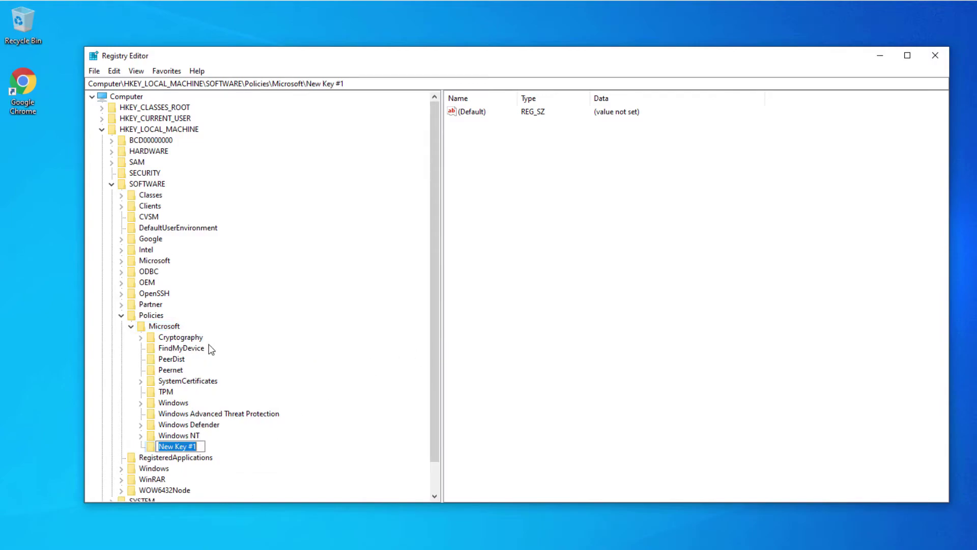
left_click(247, 457)
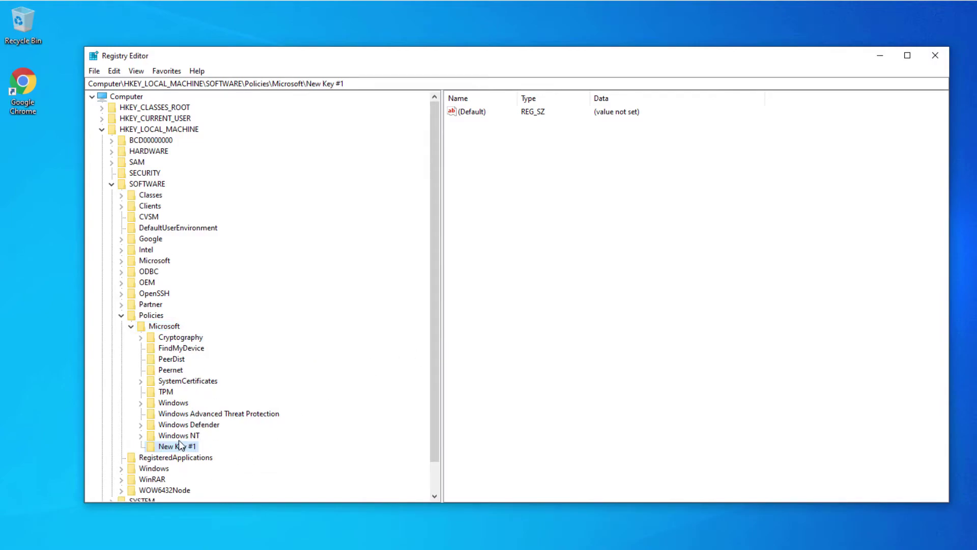
Step: Delete New Key #1 and confirm the deletion
key("Up")
key("Down")
key("Delete")
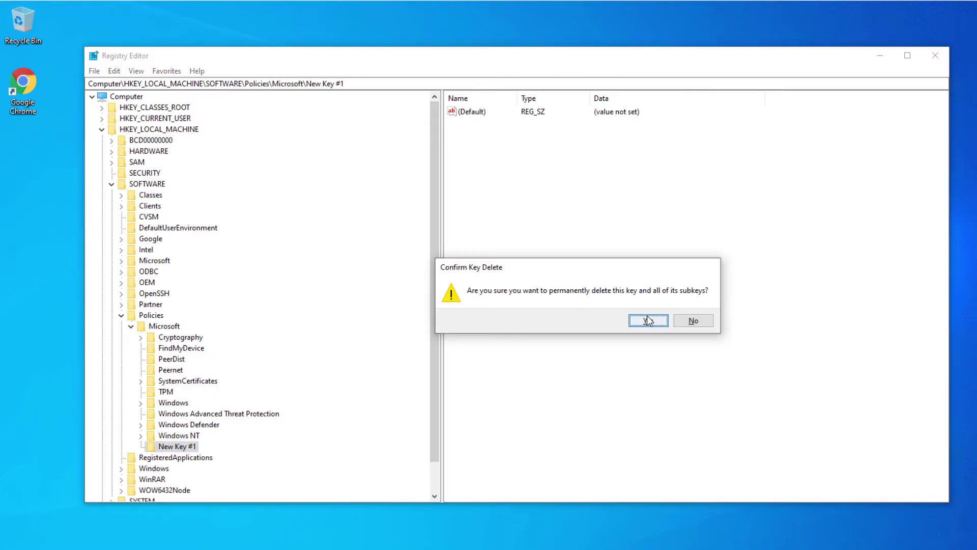
left_click(647, 319)
Step: Show FindMyDevice's values, widen the Name column, and select AllowFindMyDevice
left_click(185, 348)
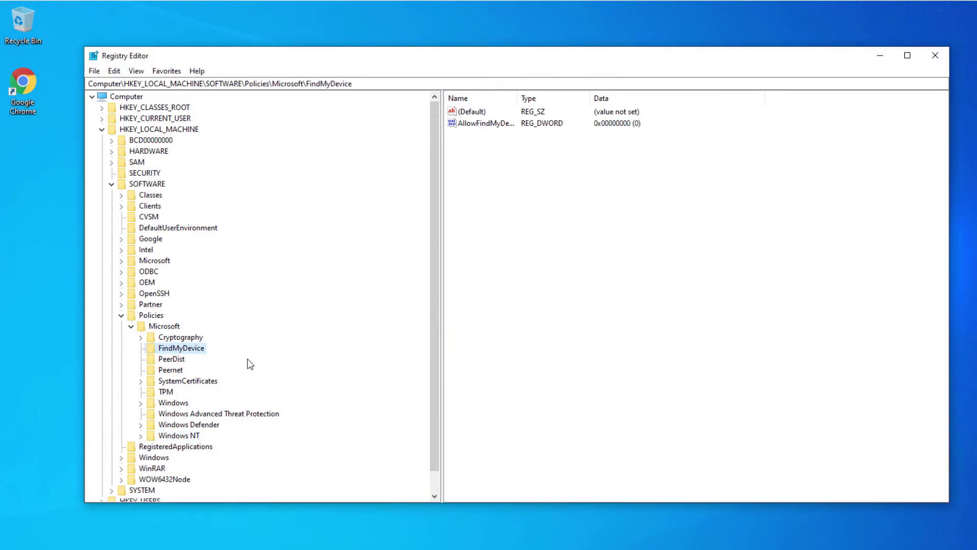
double_click(517, 97)
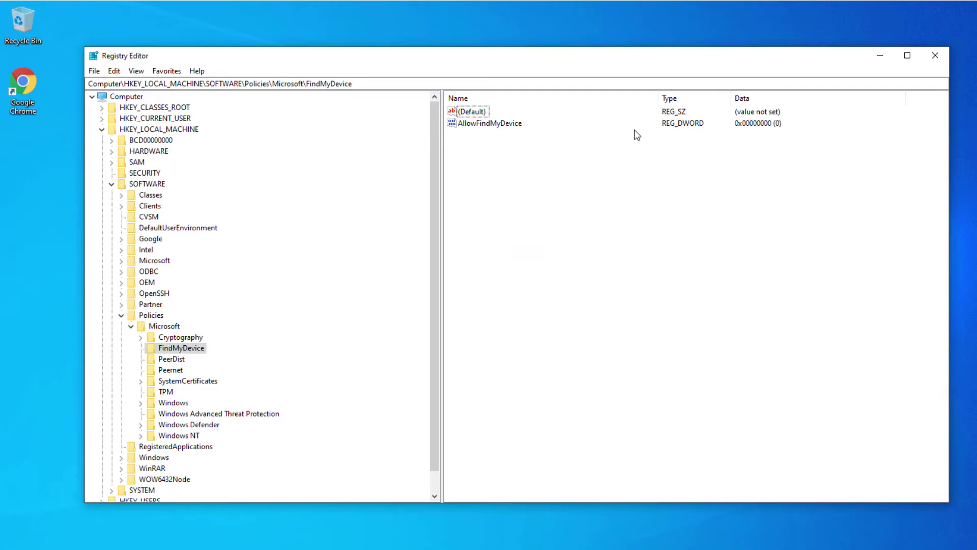
left_click(469, 124)
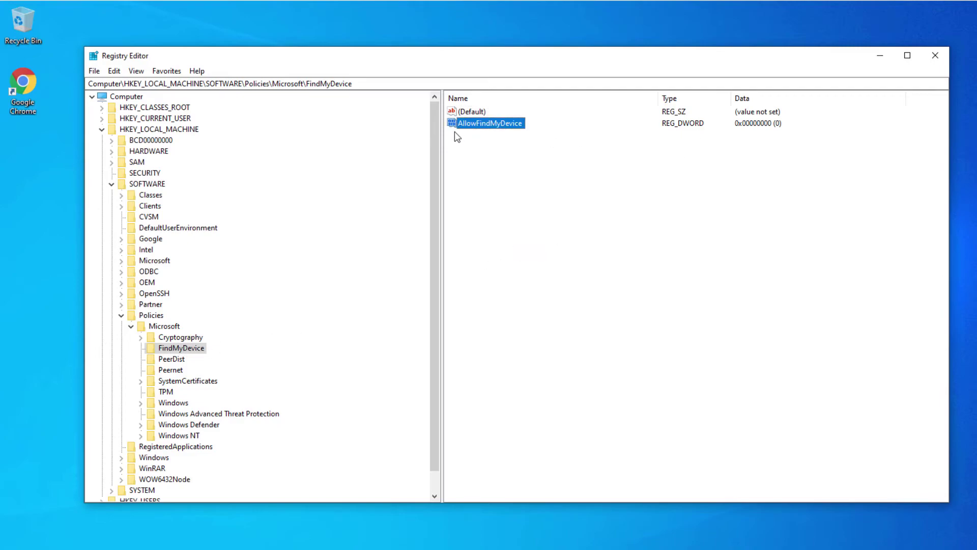
Step: Bring up FindMyDevice's values-pane menu with the New value types listed
right_click(481, 195)
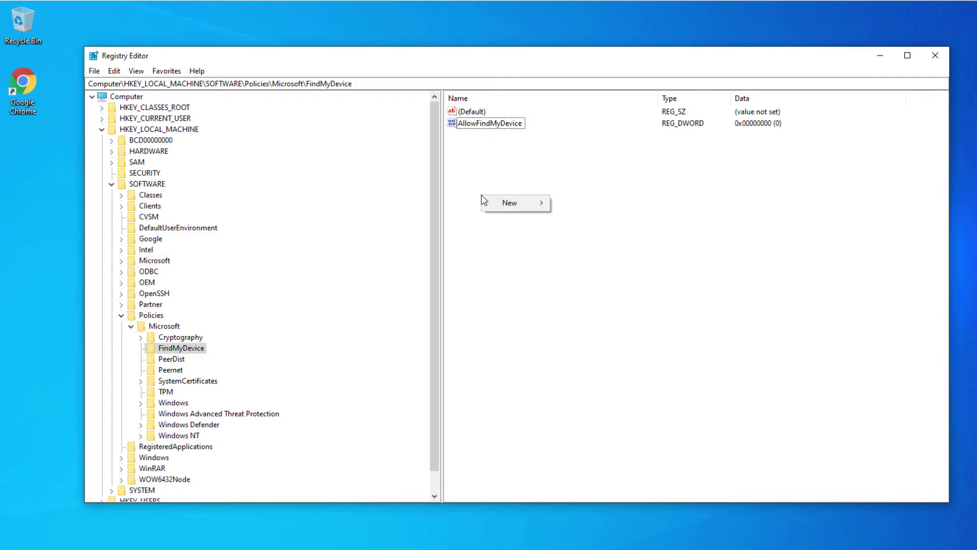
mouse_move(498, 201)
right_click(483, 169)
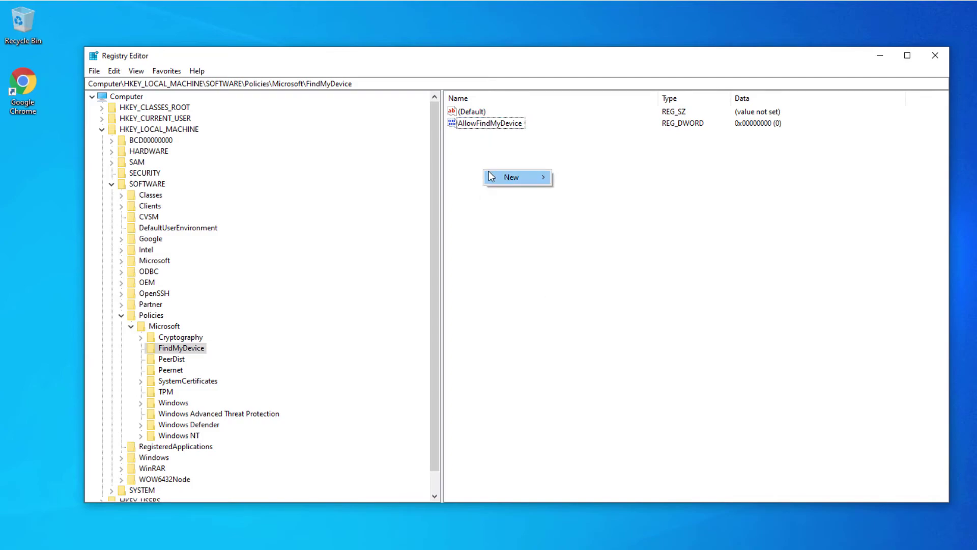
left_click(184, 351)
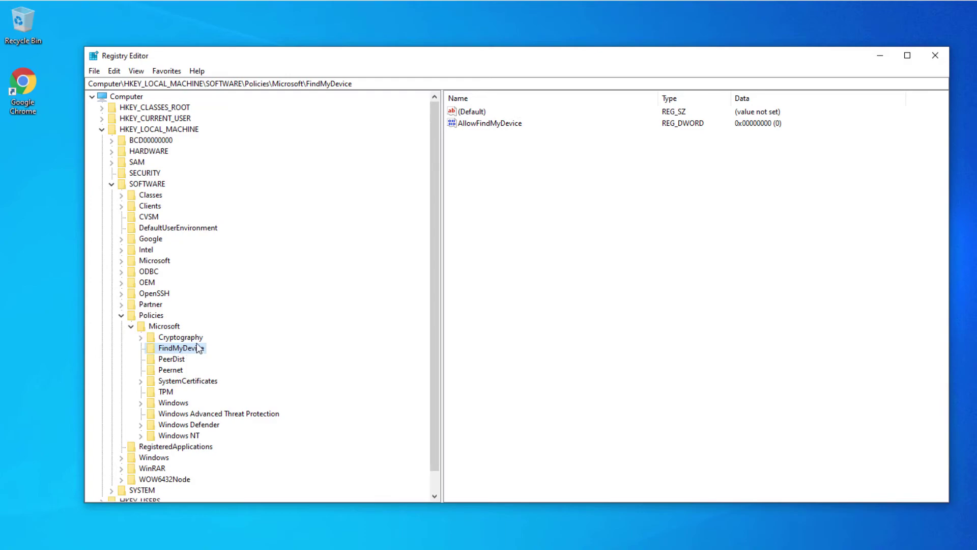
right_click(484, 258)
mouse_move(511, 263)
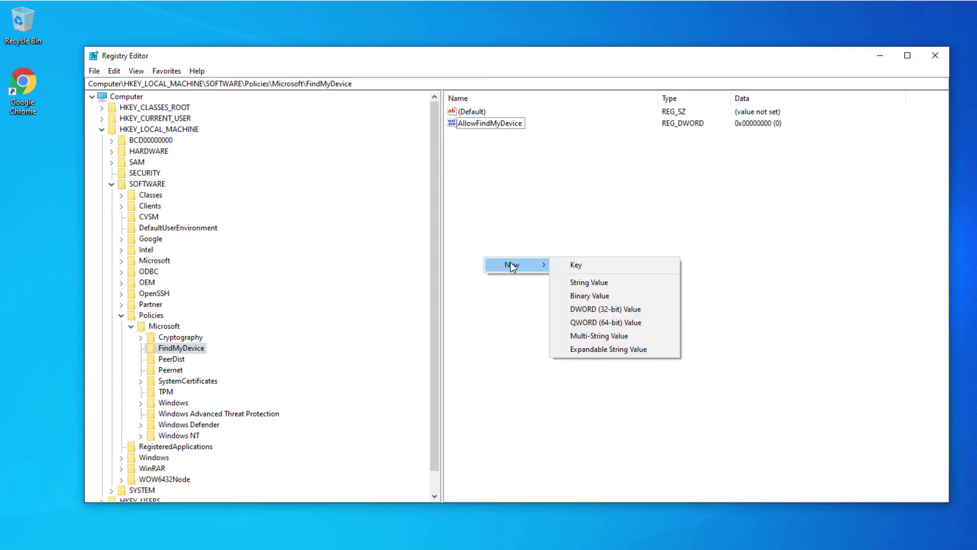
Step: Add a DWORD (32-bit) value New Value #1 to FindMyDevice with data 0
left_click(616, 310)
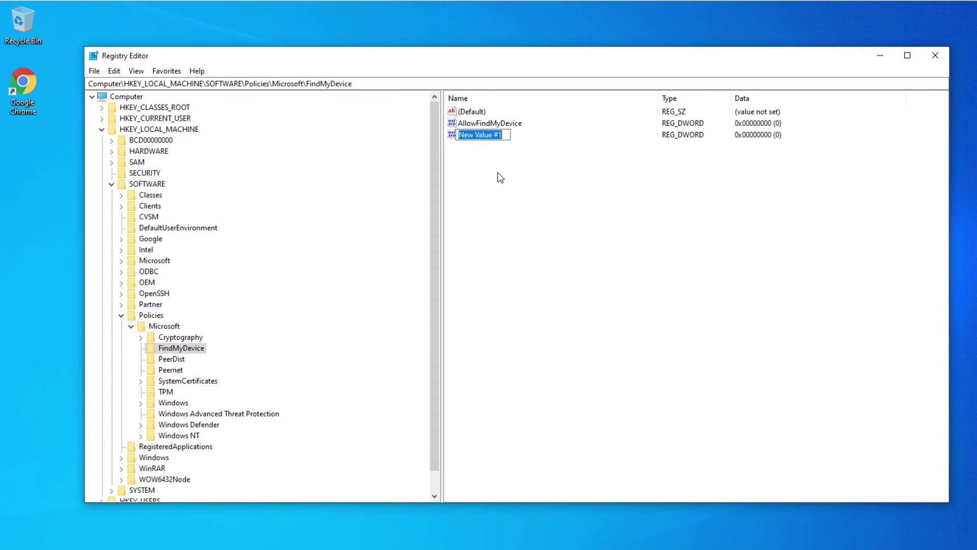
double_click(487, 136)
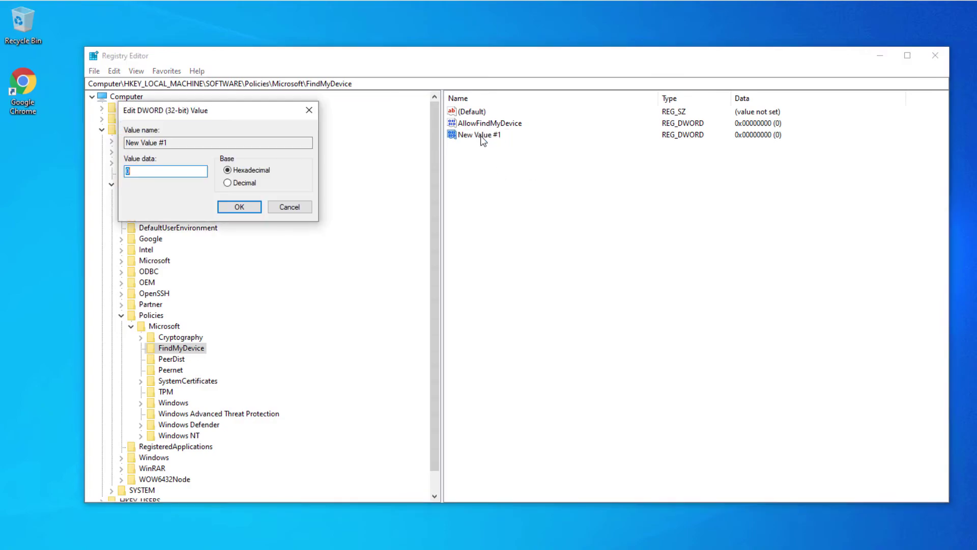
left_click_drag(247, 117, 711, 197)
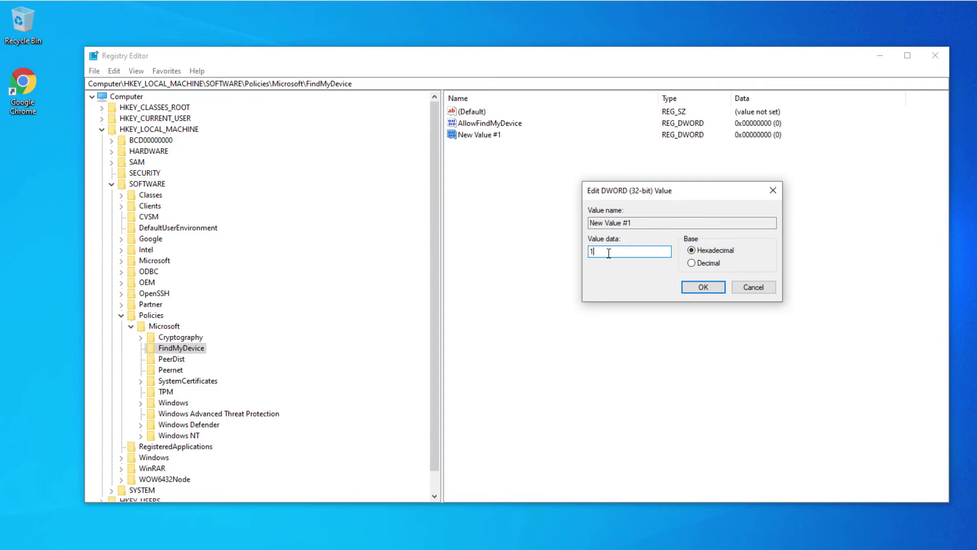
double_click(602, 253)
type("0")
left_click(701, 286)
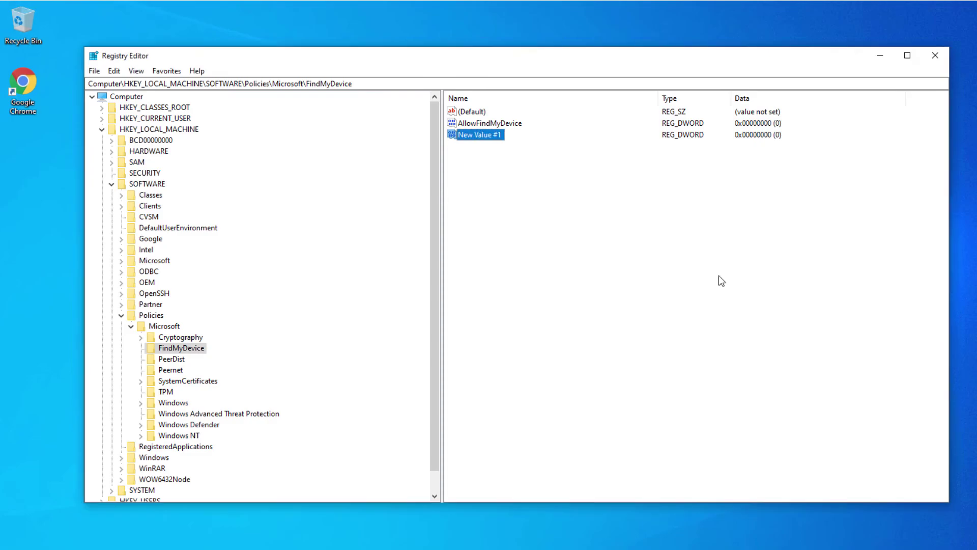
Step: Delete New Value #1 and select AllowFindMyDevice
key("Delete")
left_click(675, 319)
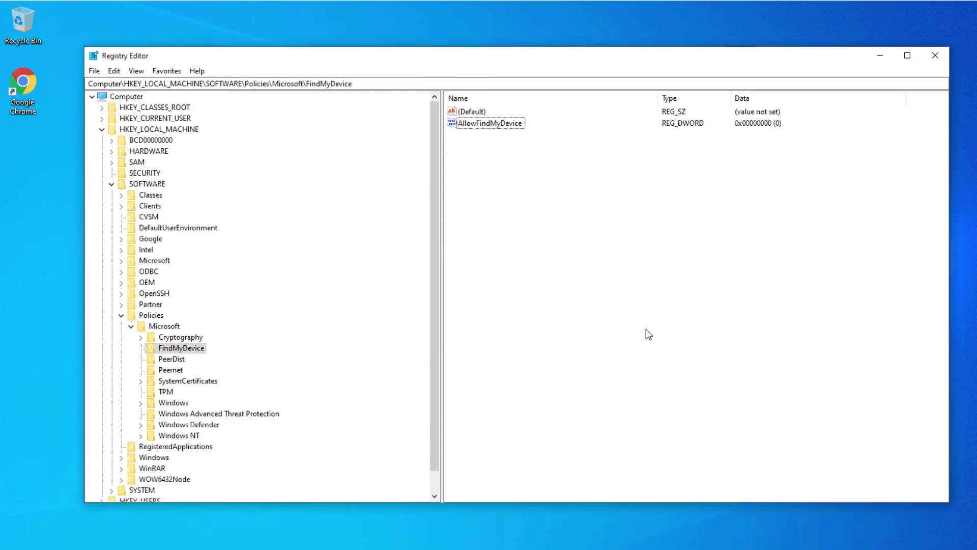
left_click(502, 126)
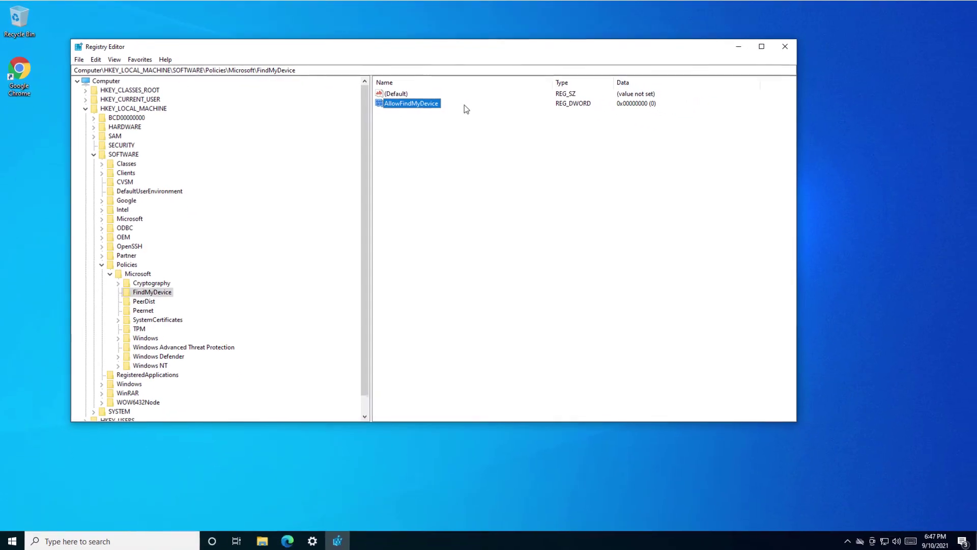
Step: Collapse the Microsoft, Policies and SOFTWARE keys in the tree
left_click(126, 275)
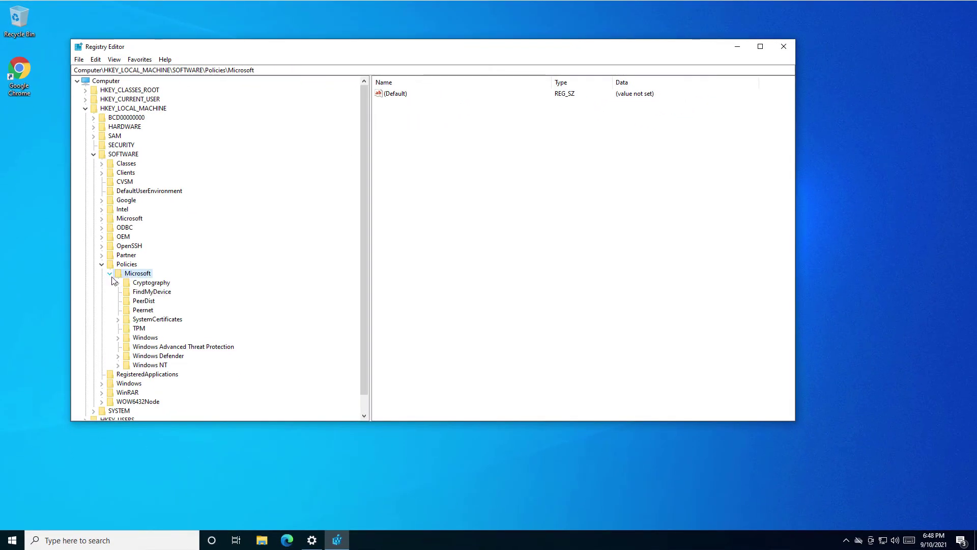
left_click(109, 273)
left_click(101, 264)
left_click(93, 153)
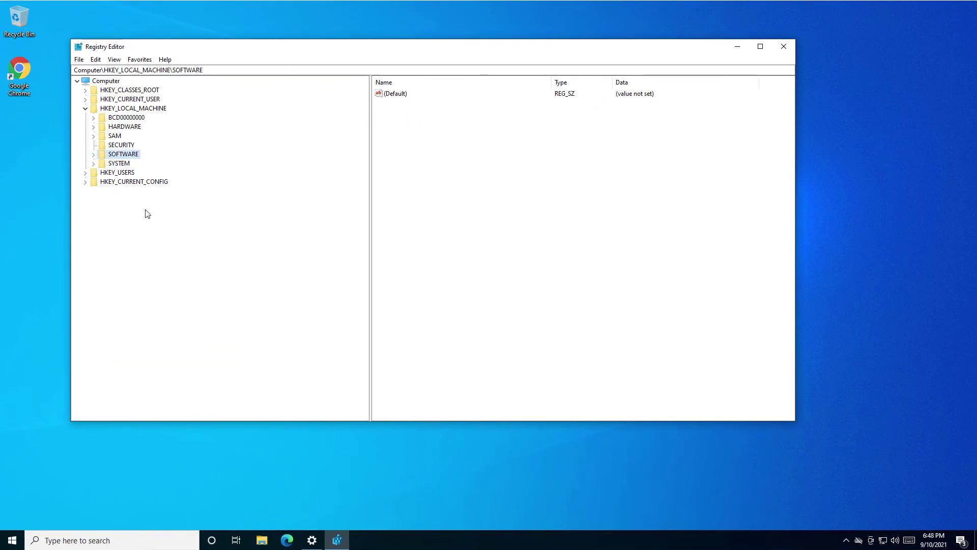